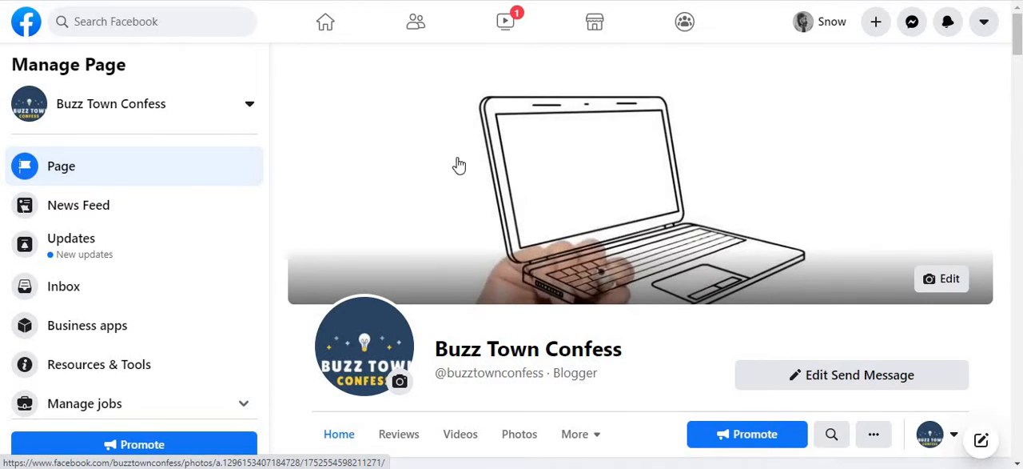
Open the Buzz Town Confess page's All ads view in the Ad Centre, and open Business Settings from Ads Manager.
{"action": "left_click_drag", "start_coordinate": [266, 184], "coordinate": [266, 350]}
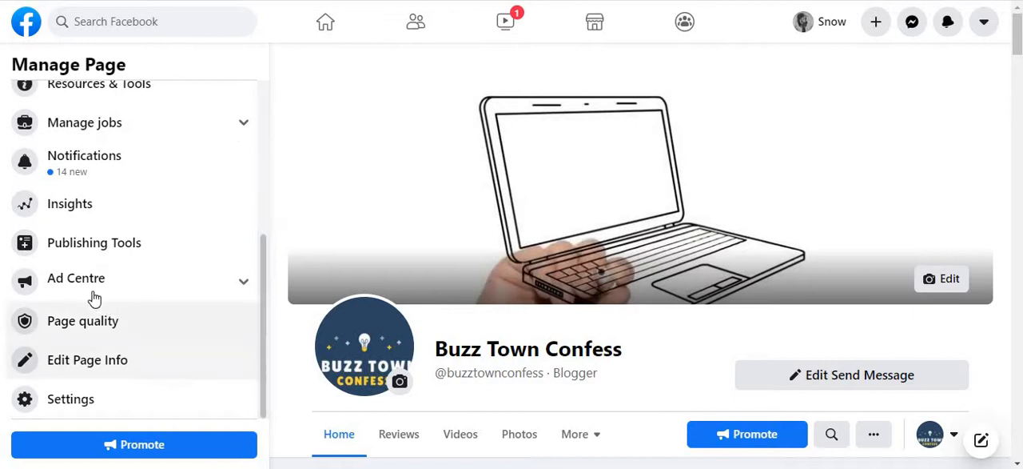
{"action": "left_click", "coordinate": [243, 293]}
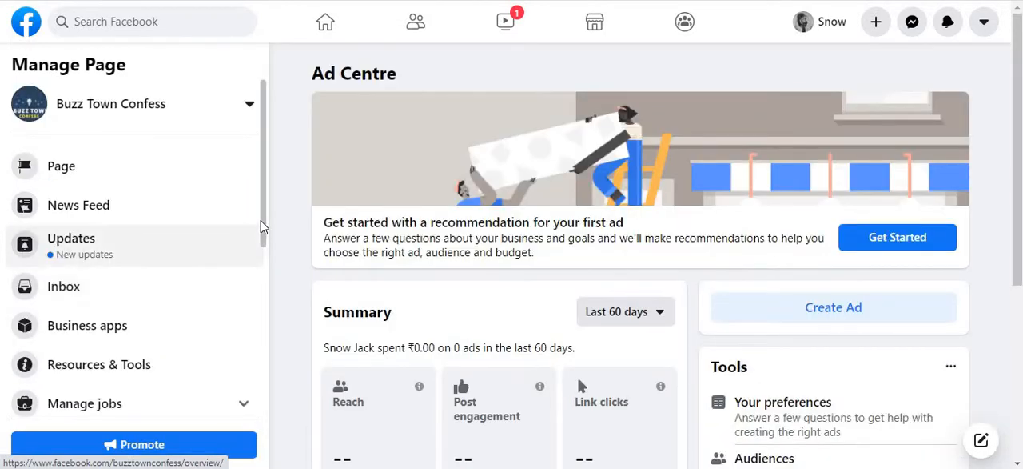
{"action": "scroll", "coordinate": [264, 347], "scroll_direction": "down", "scroll_amount": 3}
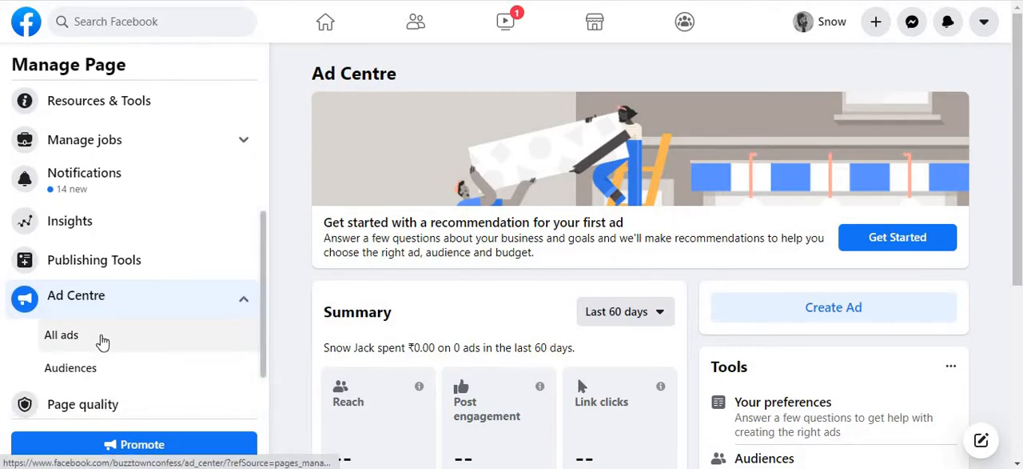
{"action": "left_click", "coordinate": [75, 341]}
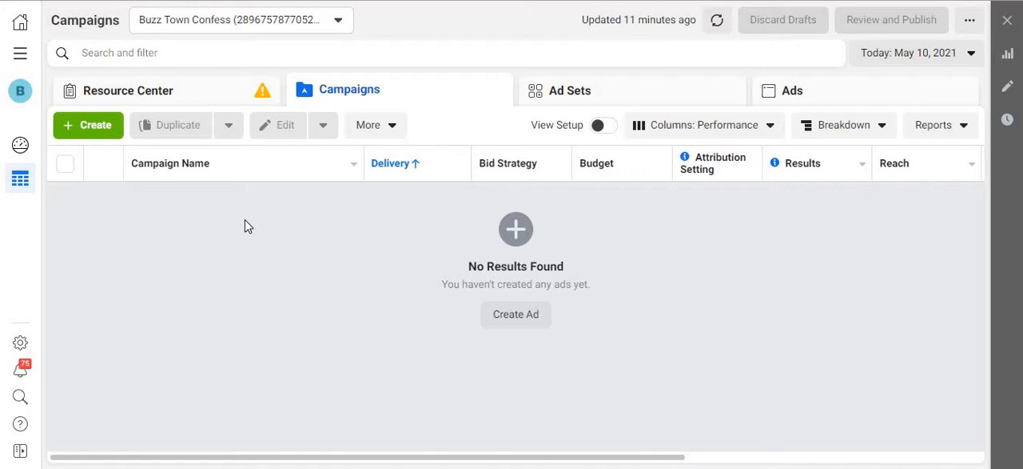
{"action": "left_click", "coordinate": [20, 54]}
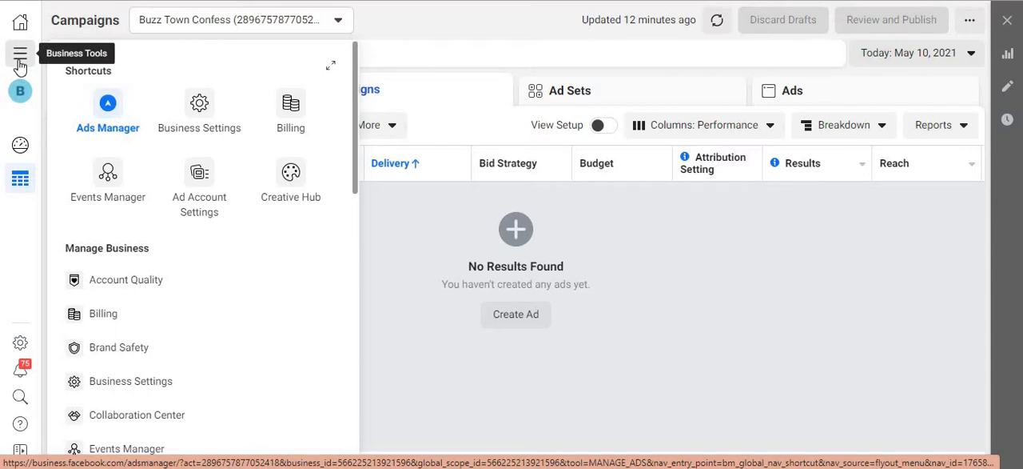
{"action": "left_click", "coordinate": [199, 112]}
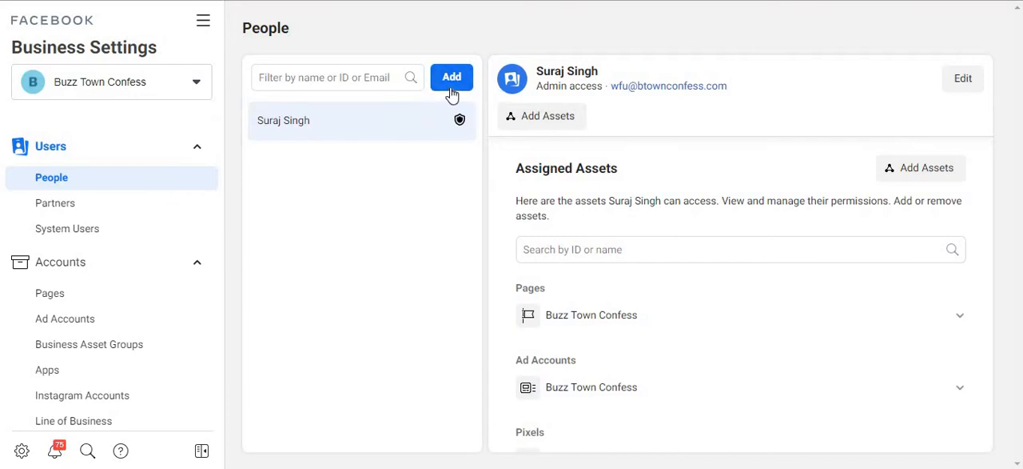
Search the business's People list for the invitee's e-mail address.
{"action": "left_click", "coordinate": [362, 77]}
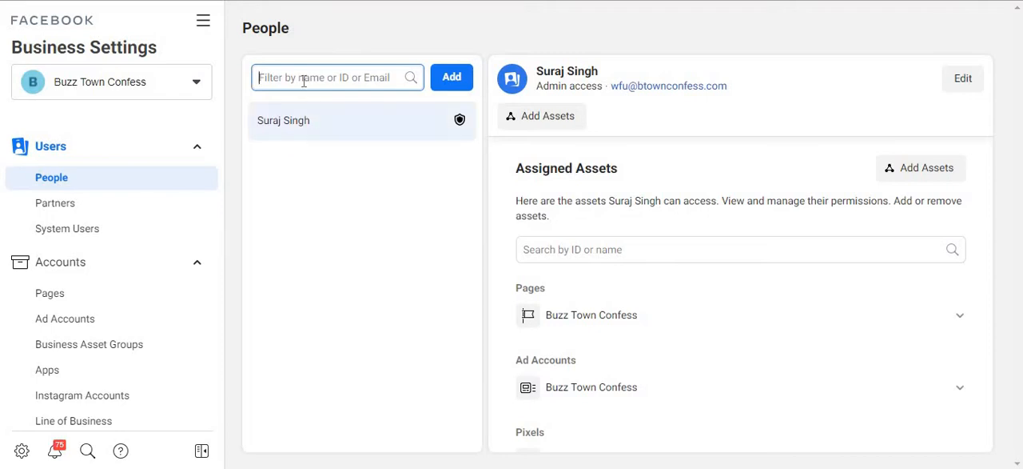
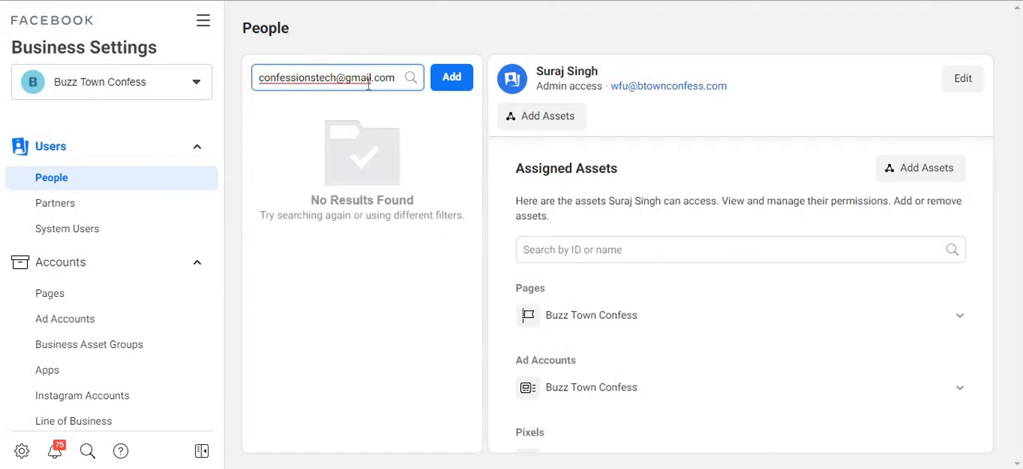
Start an invitation to the business, entering the invitee's e-mail address with Employee access, and continue to the asset assignment.
{"action": "left_click", "coordinate": [449, 79]}
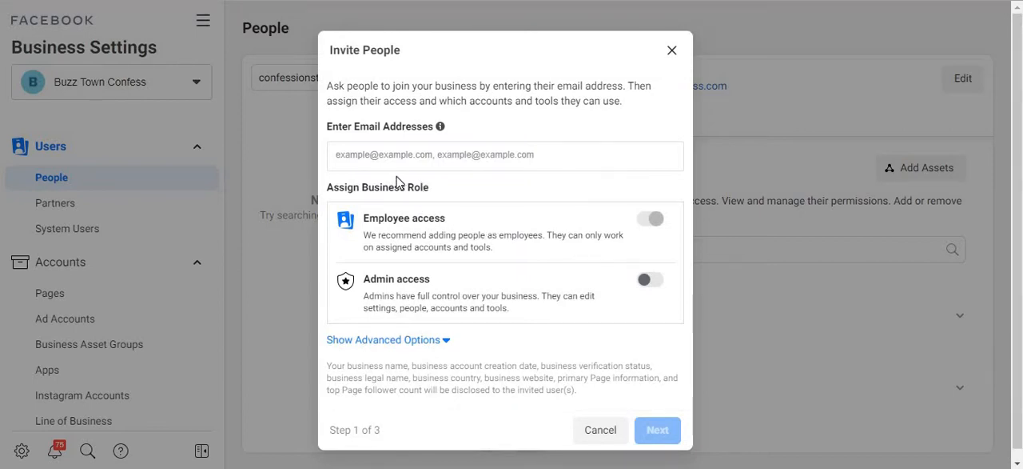
{"action": "left_click", "coordinate": [389, 160]}
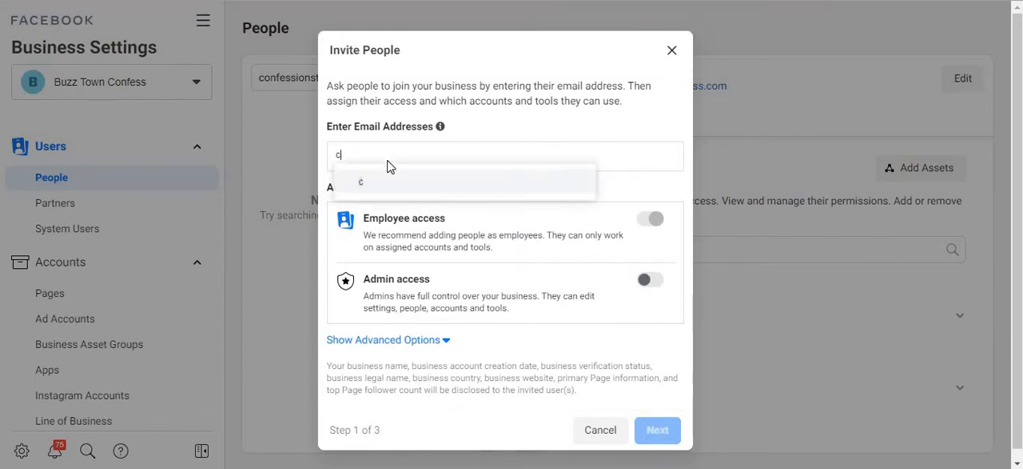
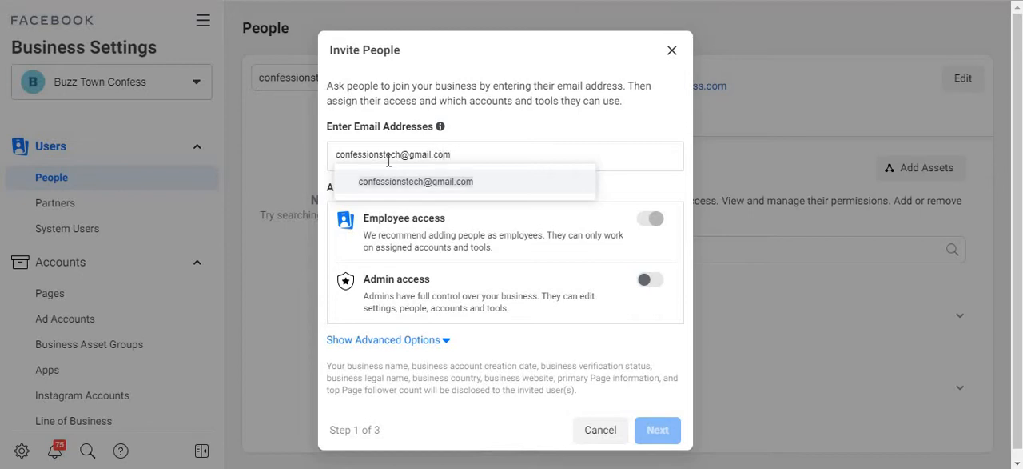
{"action": "left_click", "coordinate": [483, 179]}
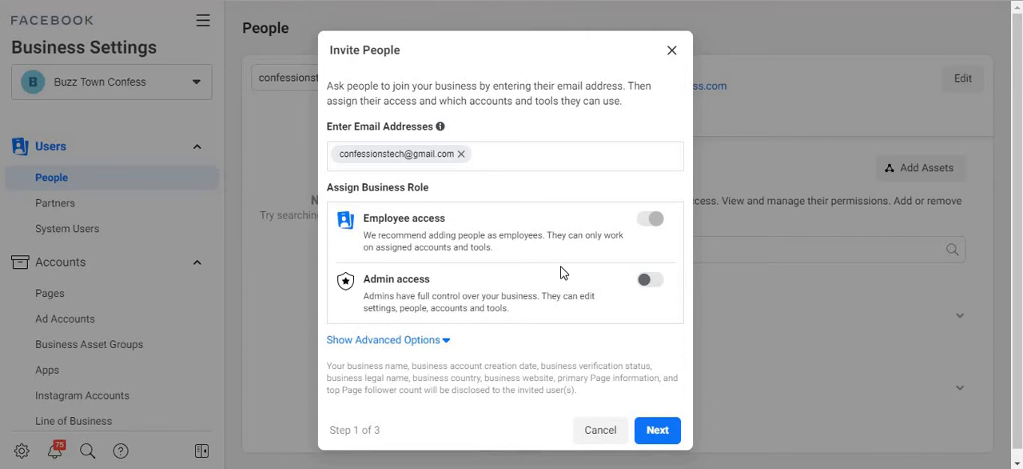
{"action": "left_click", "coordinate": [656, 424]}
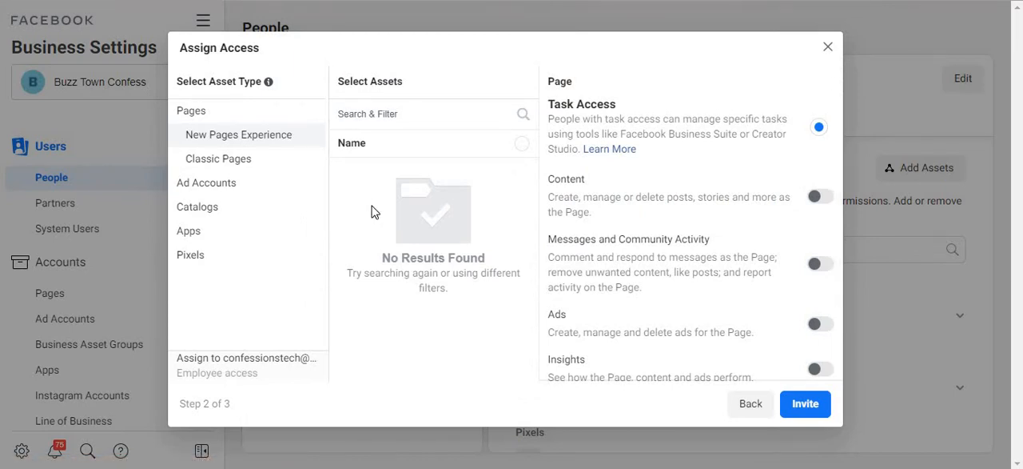
Assign the Buzz Town Confess ad account to the invitee with full Manage Ad Account control and send the invitation.
{"action": "left_click", "coordinate": [207, 185]}
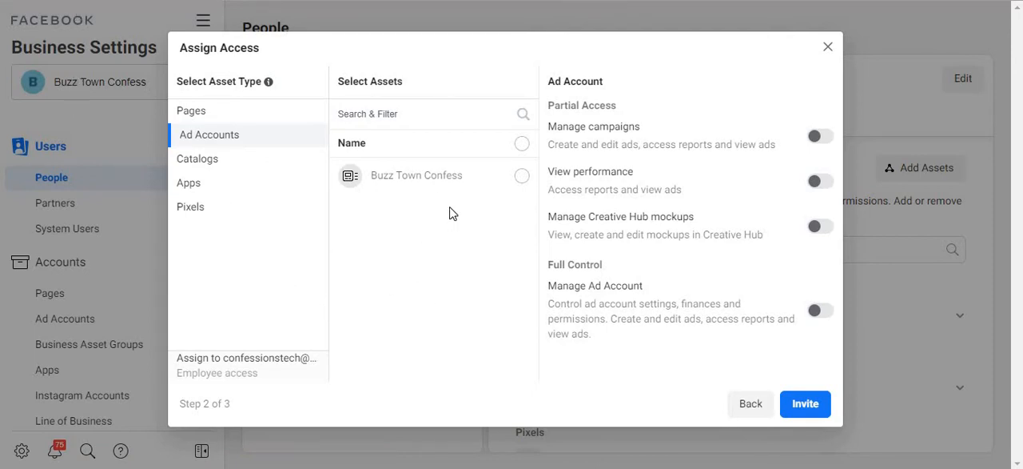
{"action": "left_click", "coordinate": [522, 178]}
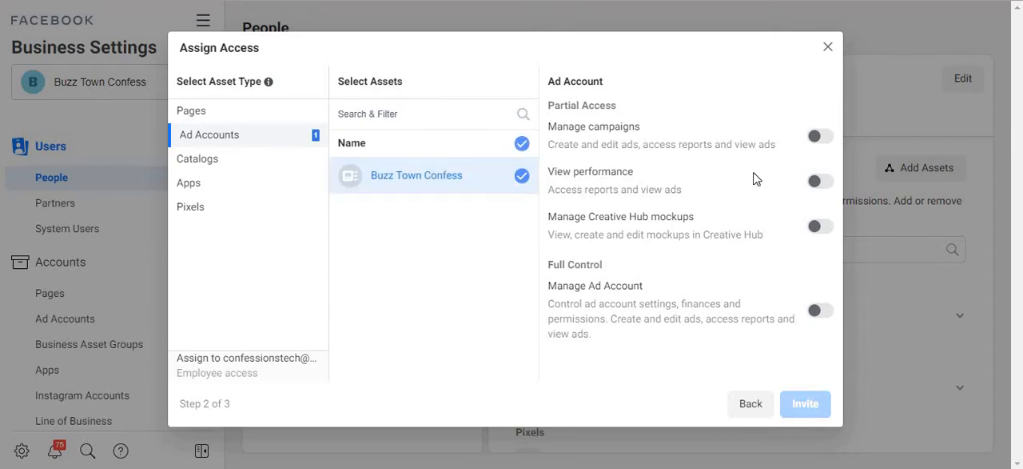
{"action": "left_click", "coordinate": [821, 136]}
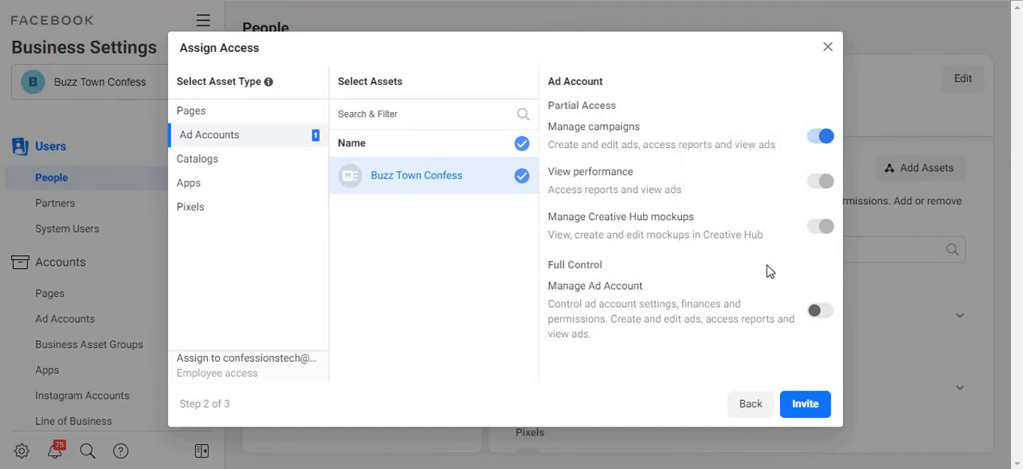
{"action": "left_click", "coordinate": [824, 312]}
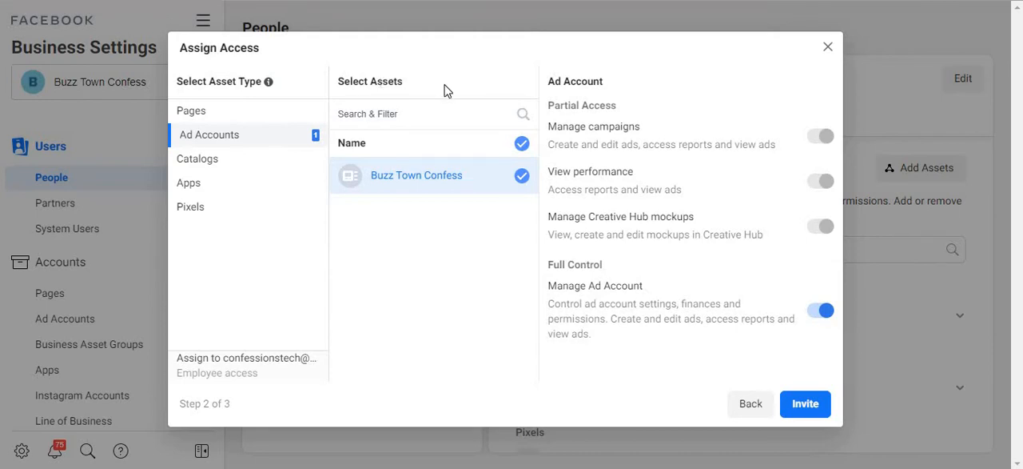
{"action": "left_click", "coordinate": [800, 406]}
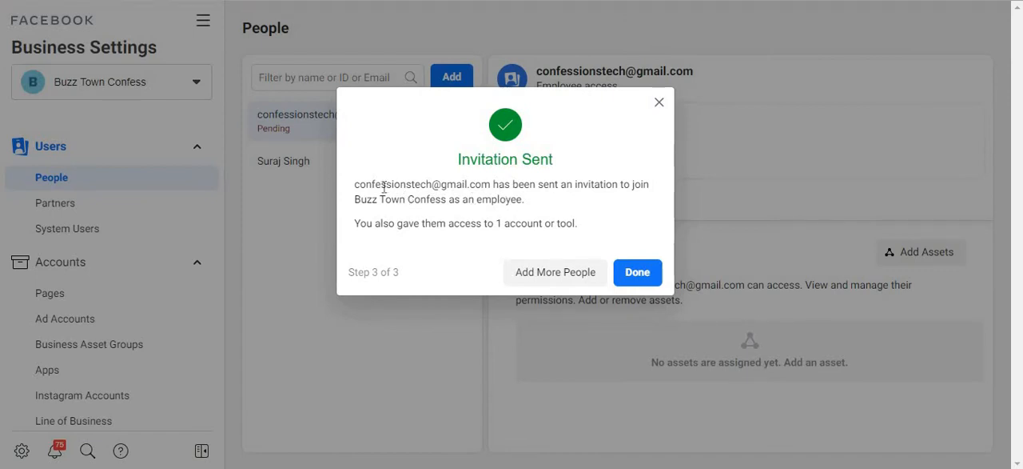
{"action": "left_click_drag", "start_coordinate": [354, 185], "coordinate": [491, 187]}
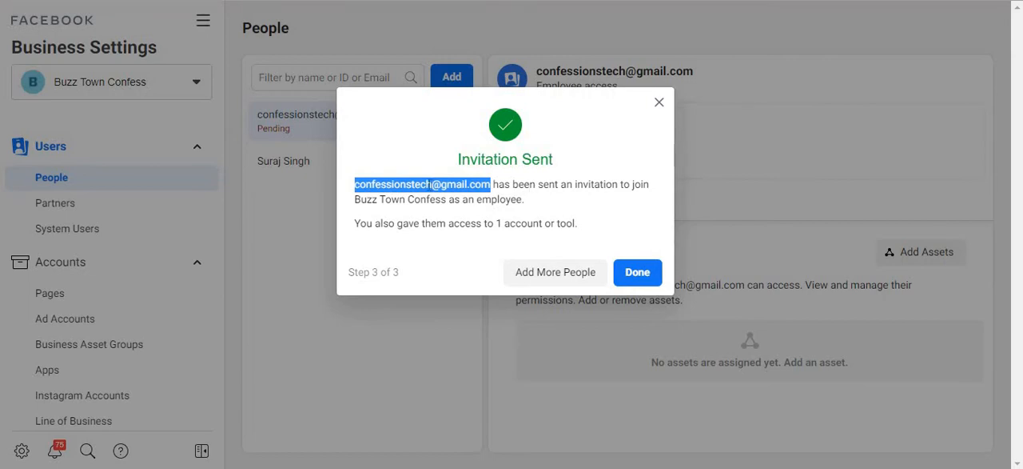
{"action": "double_click", "coordinate": [430, 185]}
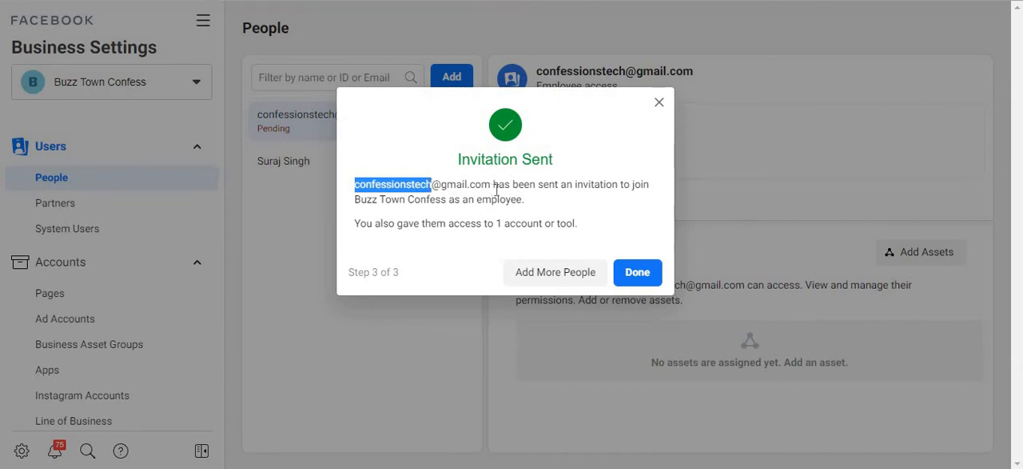
{"action": "left_click_drag", "start_coordinate": [490, 184], "coordinate": [355, 184]}
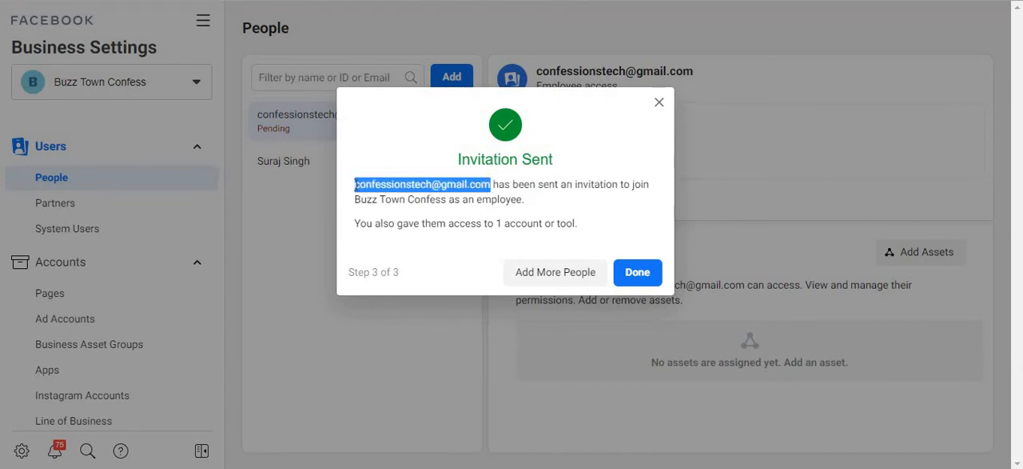
{"action": "triple_click", "coordinate": [408, 190]}
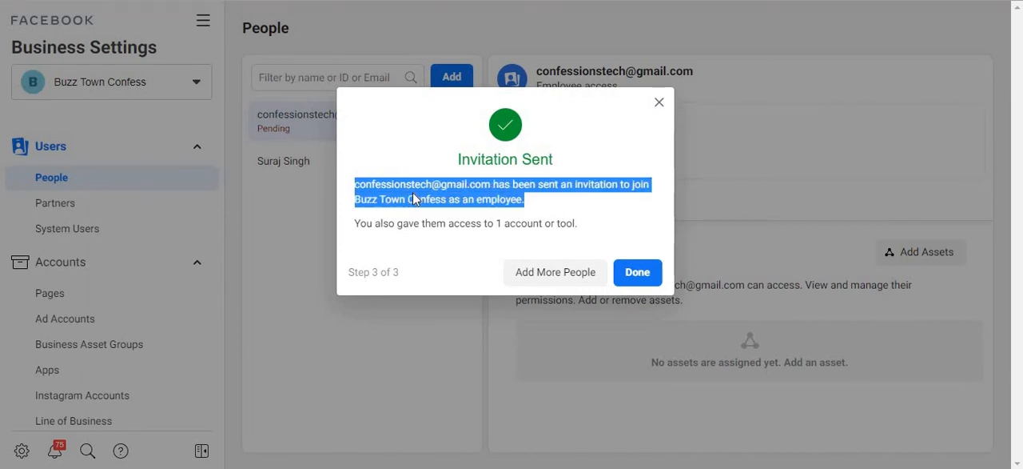
{"action": "left_click", "coordinate": [421, 184]}
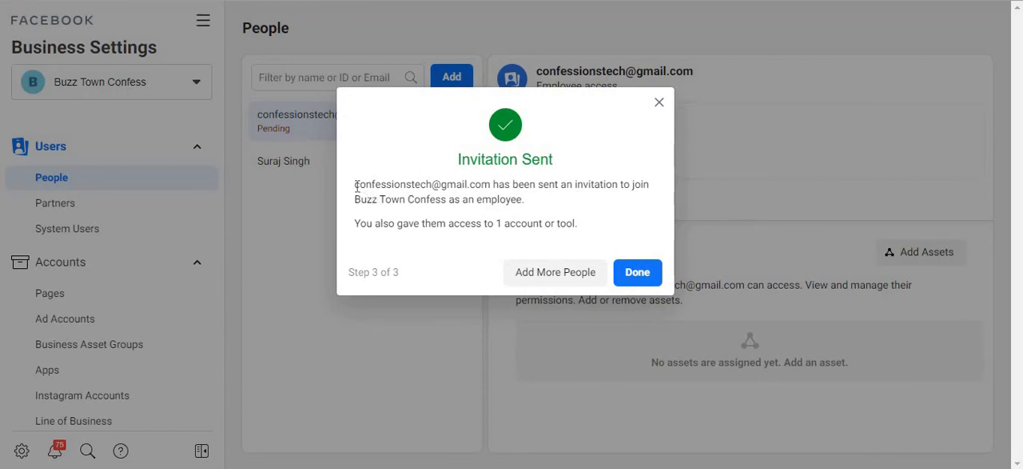
{"action": "left_click_drag", "start_coordinate": [357, 185], "coordinate": [492, 184]}
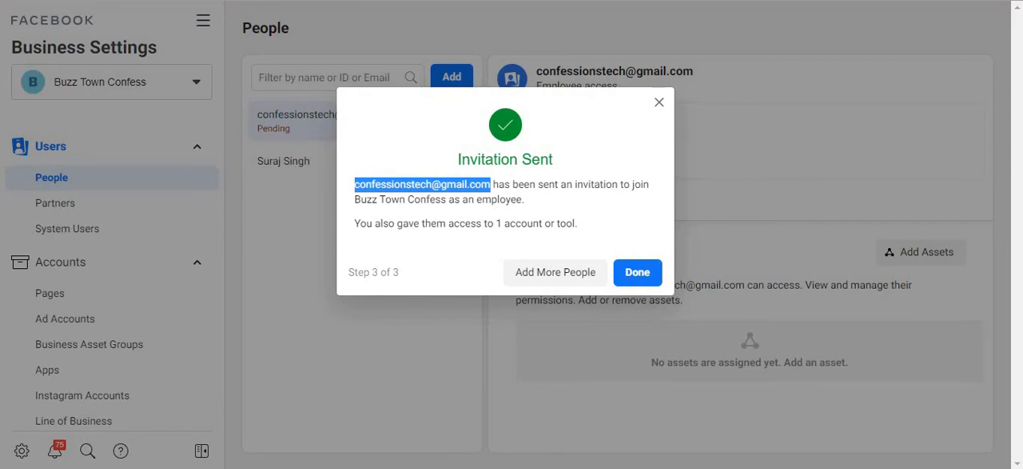
Switch to the invitee's Gmail inbox and check which account is signed in.
{"action": "left_click", "coordinate": [492, 408]}
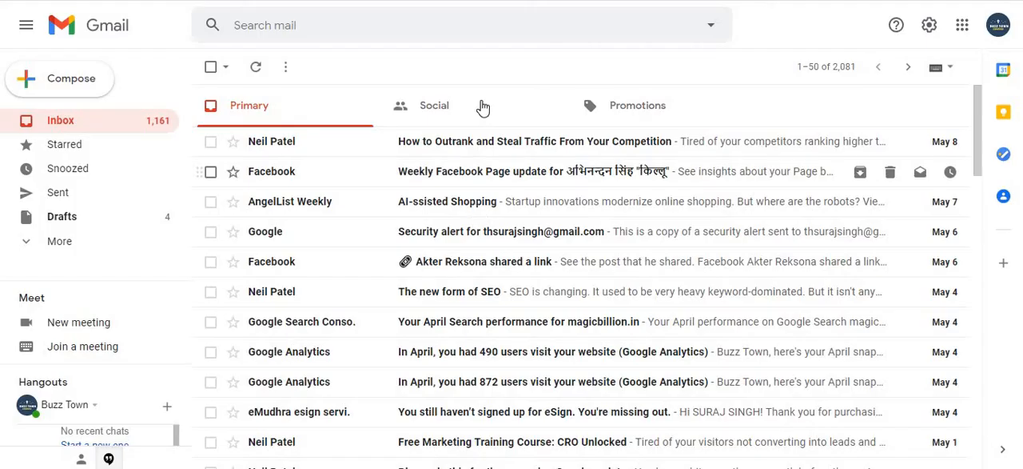
{"action": "left_click", "coordinate": [996, 26]}
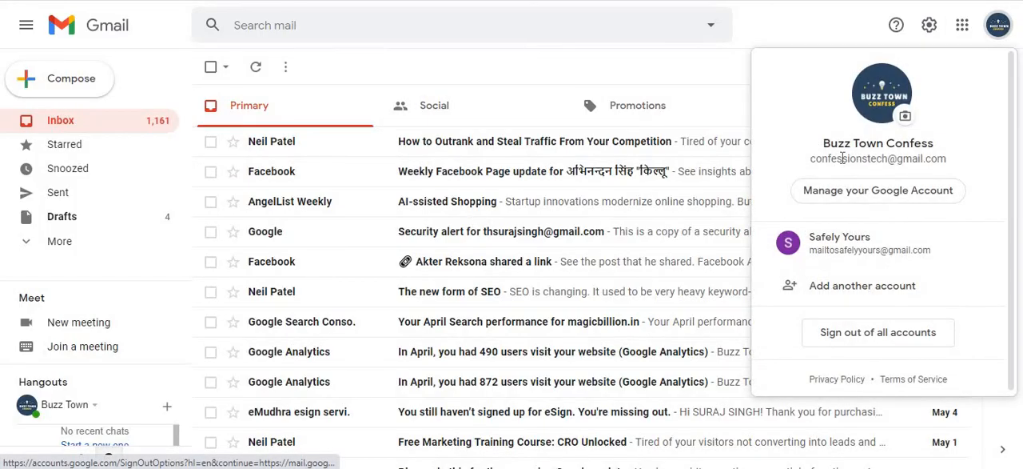
{"action": "double_click", "coordinate": [844, 159]}
Open Facebook's e-mail in the Social category inviting the recipient to work on the Buzz Town Confess business.
{"action": "left_click", "coordinate": [452, 121]}
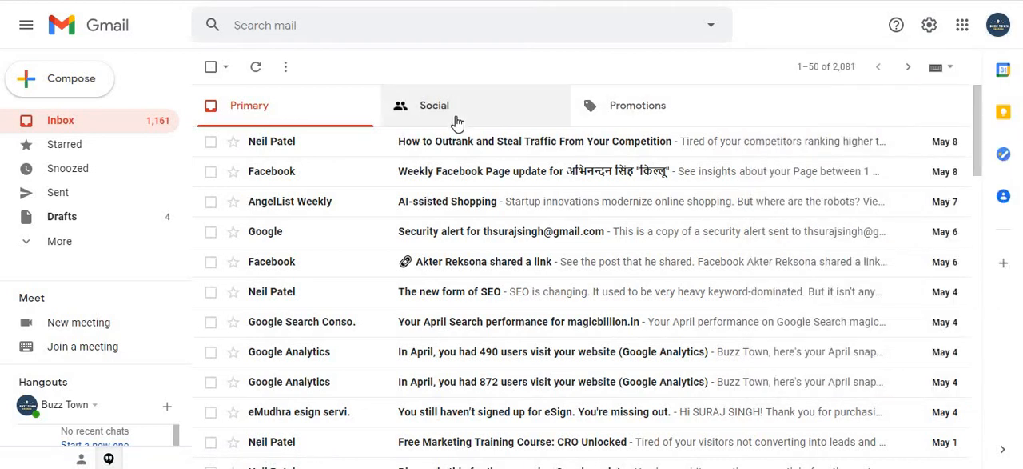
{"action": "left_click", "coordinate": [452, 121]}
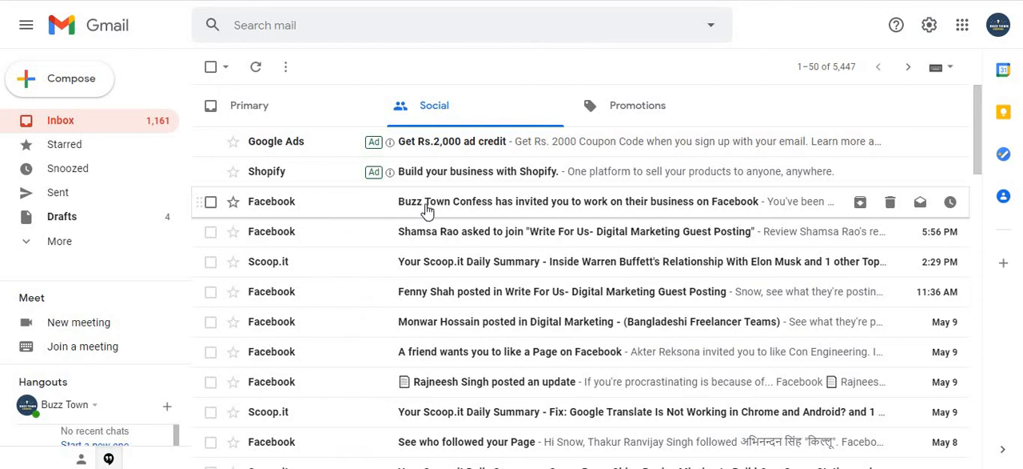
{"action": "left_click", "coordinate": [577, 213]}
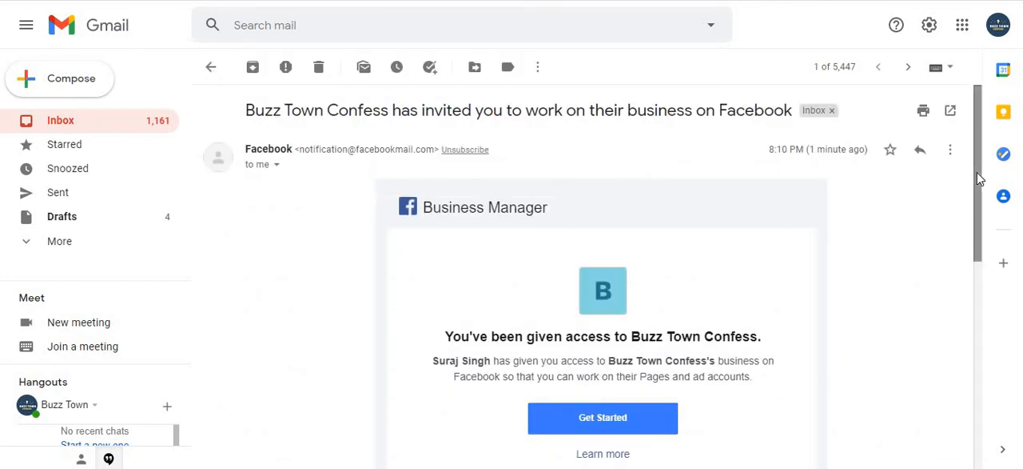
Read the access message in the Buzz Town Confess invitation e-mail and start the invitation acceptance from it.
{"action": "scroll", "coordinate": [674, 269], "scroll_direction": "down", "scroll_amount": 3}
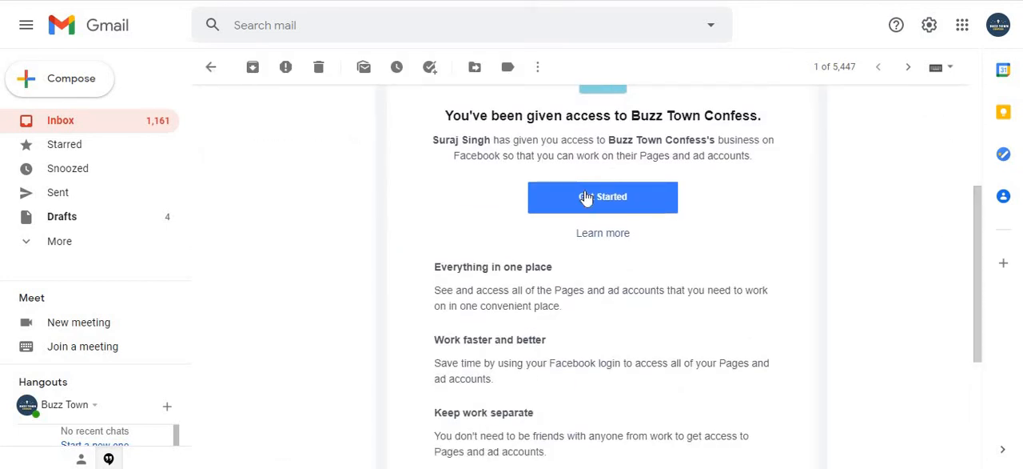
{"action": "left_click_drag", "start_coordinate": [461, 119], "coordinate": [711, 171]}
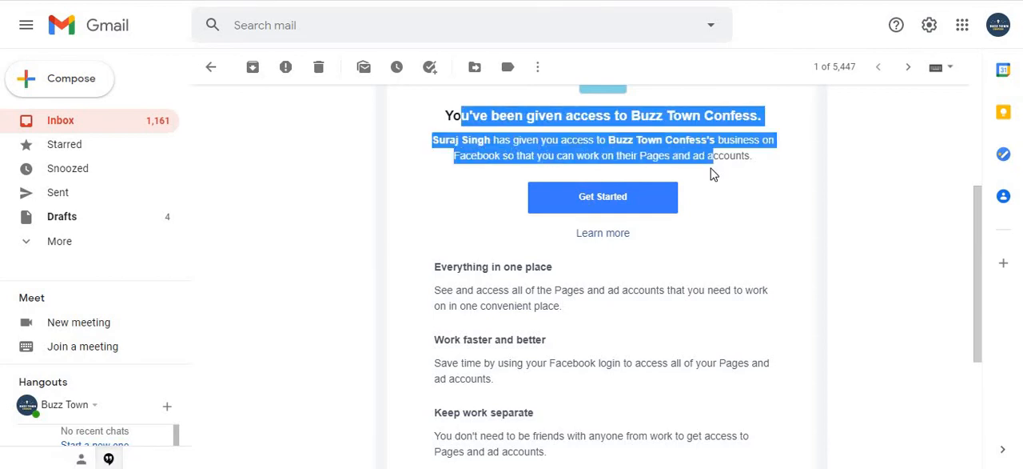
{"action": "left_click", "coordinate": [608, 198]}
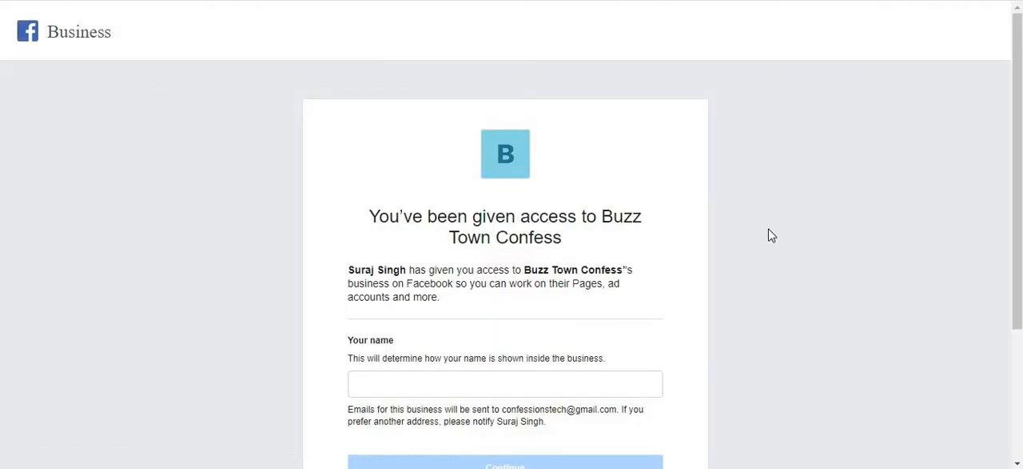
Set the name shown inside the business to "Ads For B Town" and continue to the business information review.
{"action": "left_click", "coordinate": [406, 382]}
{"action": "type", "text": "A"}
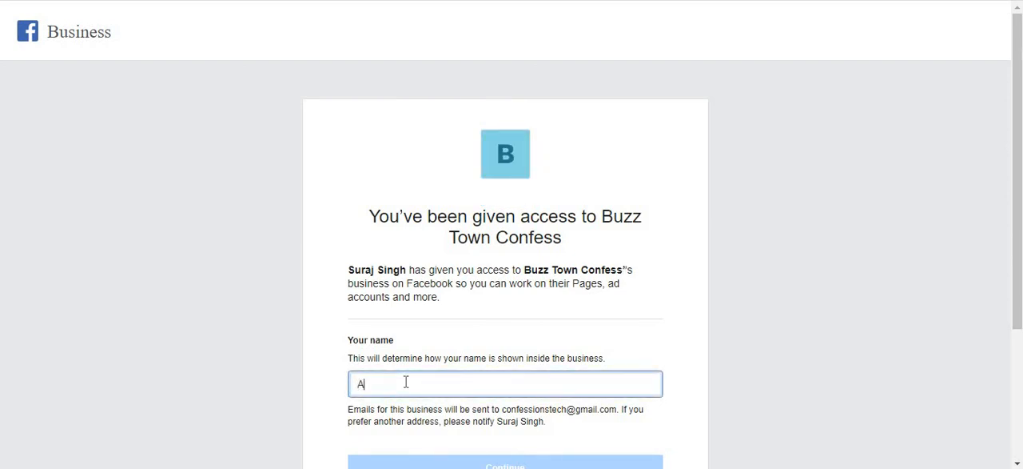
{"action": "type", "text": "ds For "}
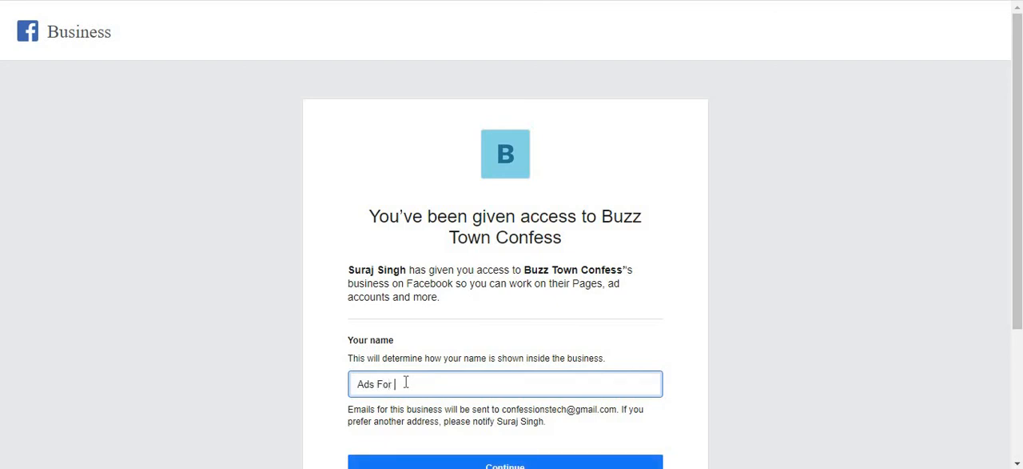
{"action": "type", "text": "B Town"}
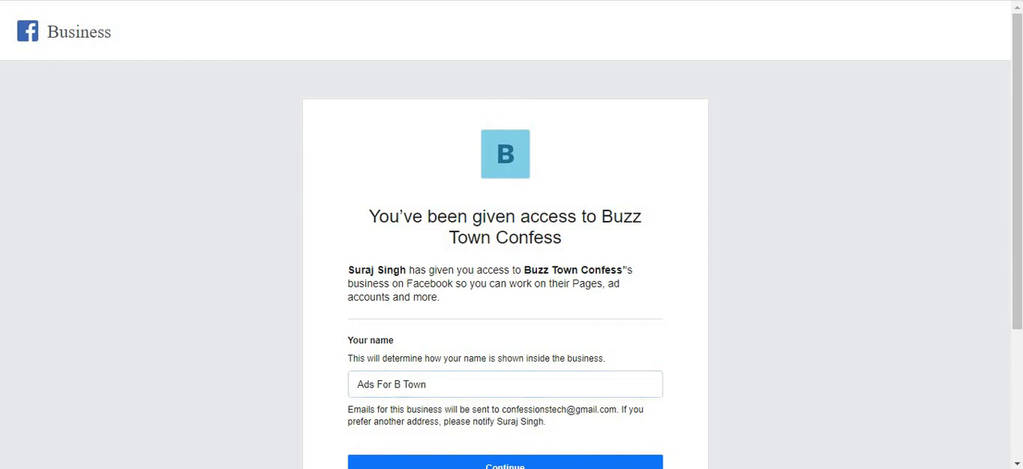
{"action": "left_click_drag", "start_coordinate": [1017, 219], "coordinate": [1017, 308]}
{"action": "scroll", "coordinate": [590, 328], "scroll_direction": "down", "scroll_amount": 1}
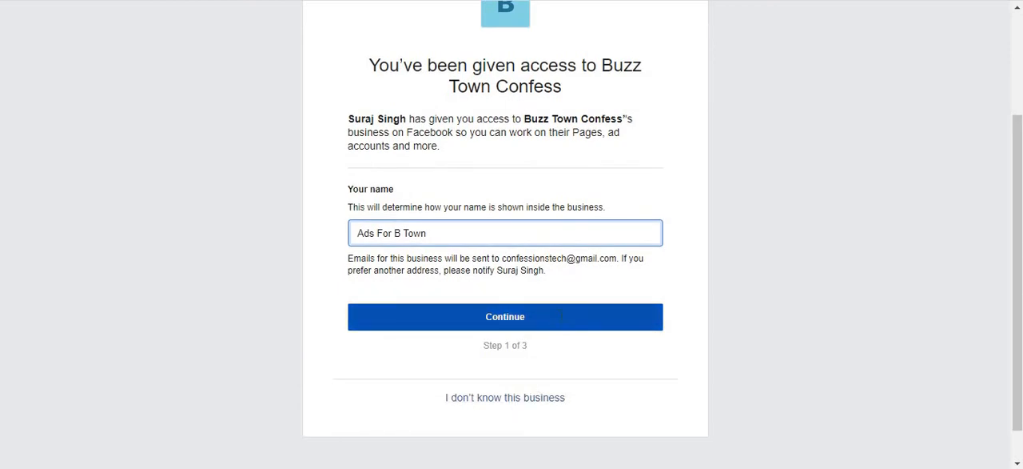
{"action": "left_click", "coordinate": [561, 323]}
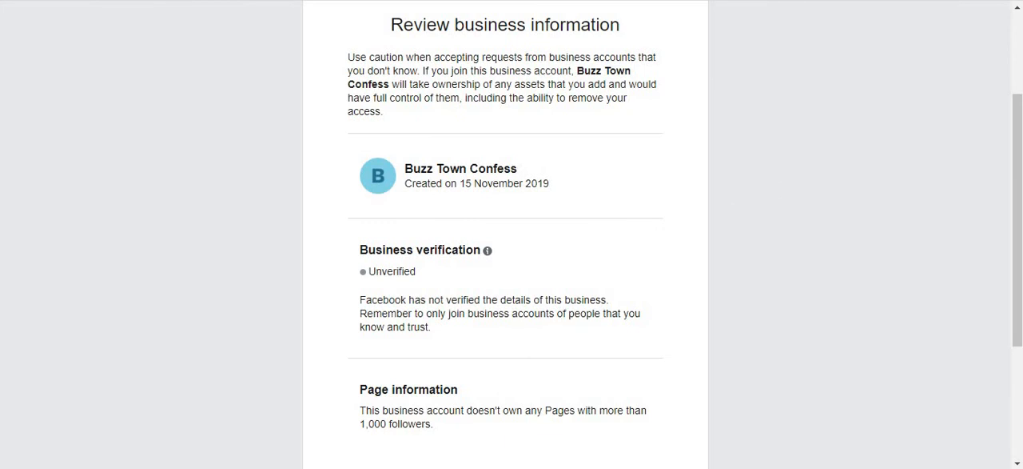
Continue past the Buzz Town Confess business information and check the account and terms on the final review.
{"action": "scroll", "coordinate": [506, 240], "scroll_direction": "down", "scroll_amount": 2}
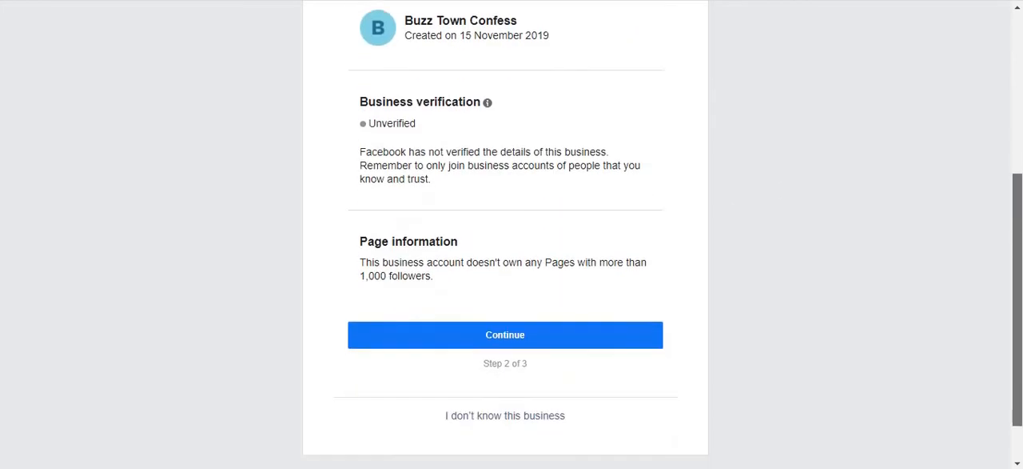
{"action": "left_click", "coordinate": [557, 314]}
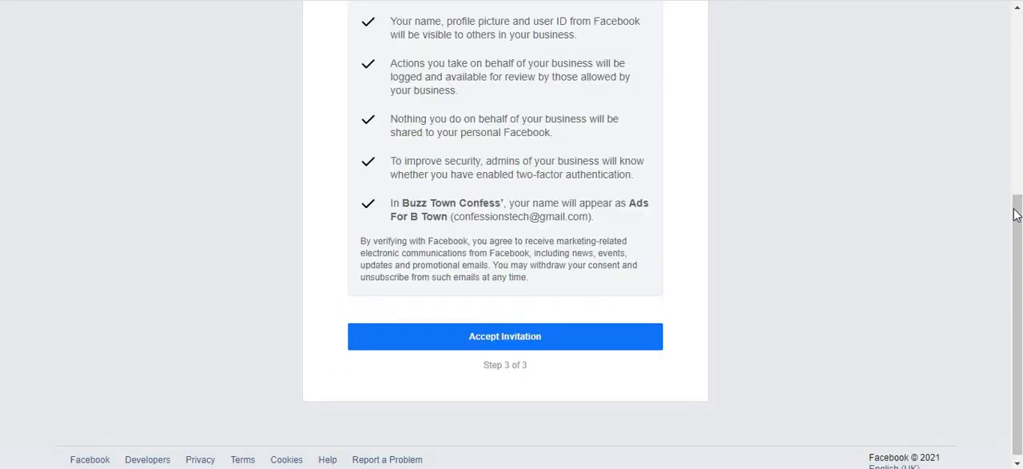
{"action": "scroll", "coordinate": [1018, 103], "scroll_direction": "up", "scroll_amount": 3}
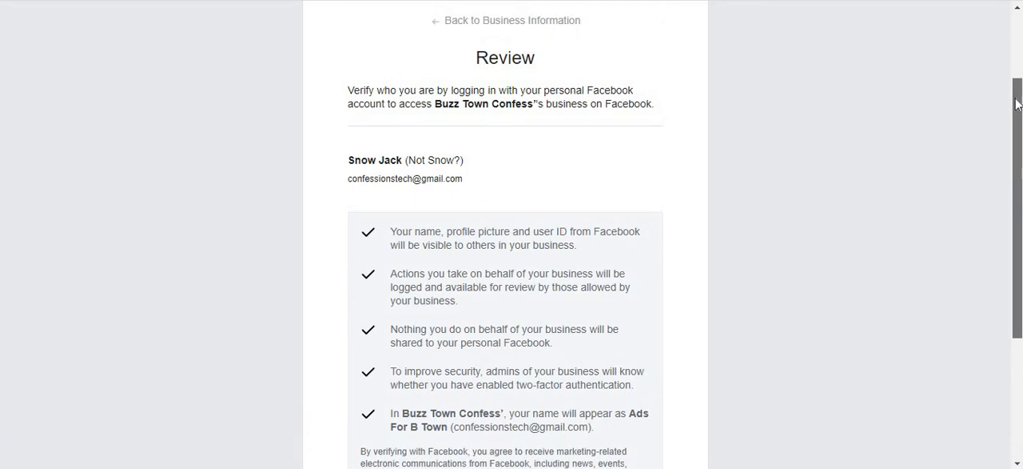
{"action": "scroll", "coordinate": [997, 228], "scroll_direction": "down", "scroll_amount": 3}
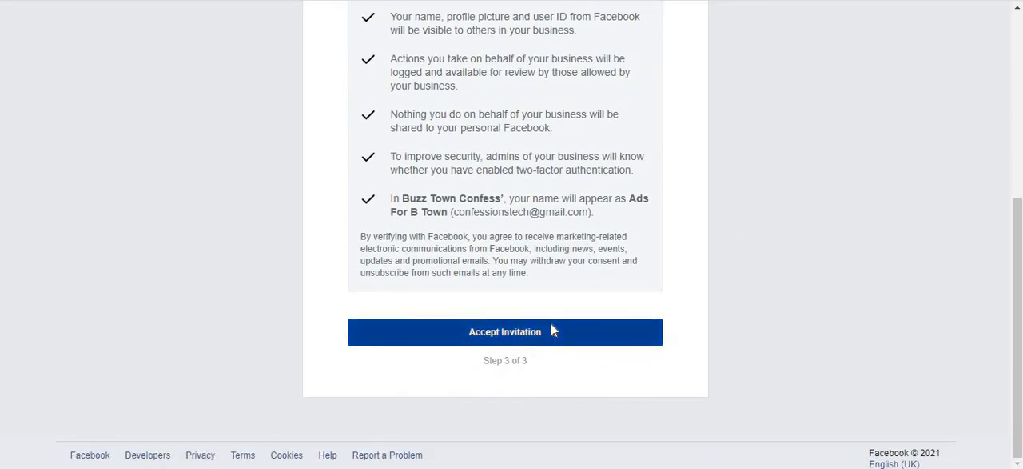
Accept the invitation to the Buzz Town Confess business and submit the re-entered Facebook account password.
{"action": "left_click", "coordinate": [551, 322]}
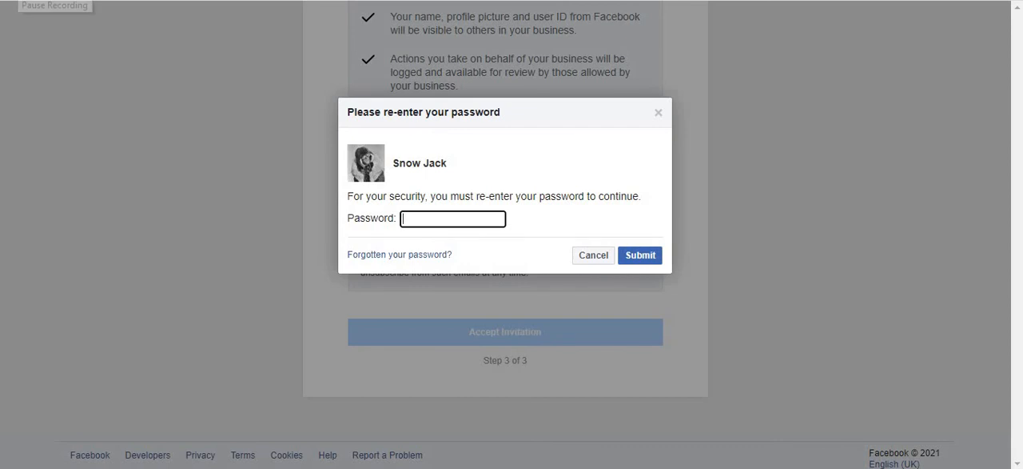
{"action": "left_click", "coordinate": [420, 214]}
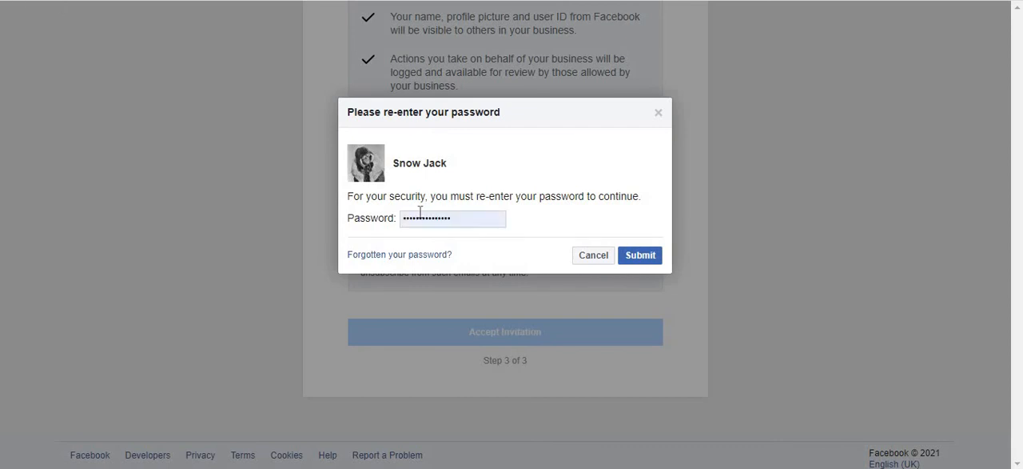
{"action": "left_click", "coordinate": [632, 255]}
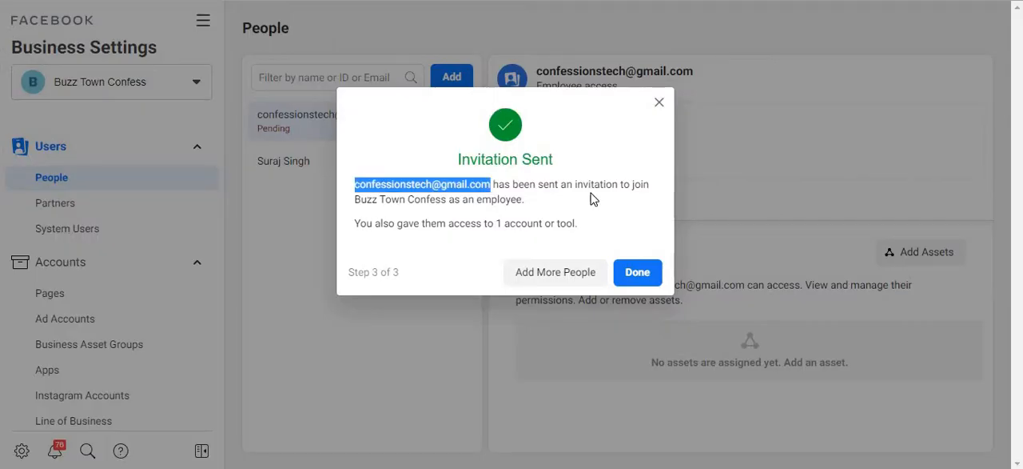
Return to the inviting account's Business Settings and dismiss the Invitation Sent confirmation.
{"action": "left_click", "coordinate": [637, 273]}
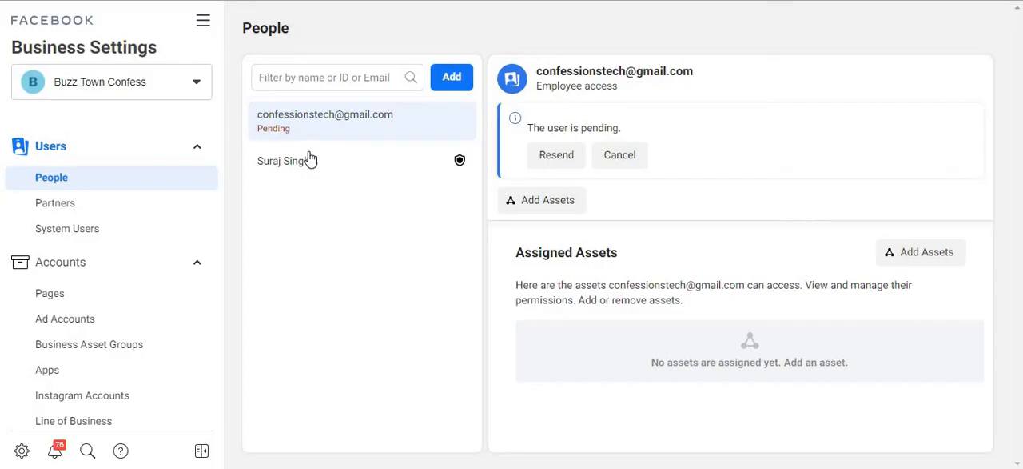